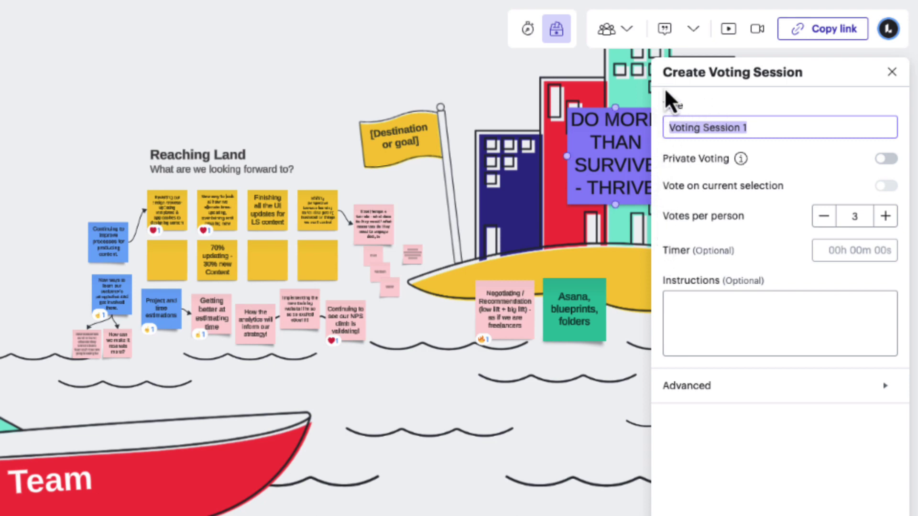
- Enter 'What are we looking MOST forward to?' as the voting session title
type("What are we looking MOST forward to?")
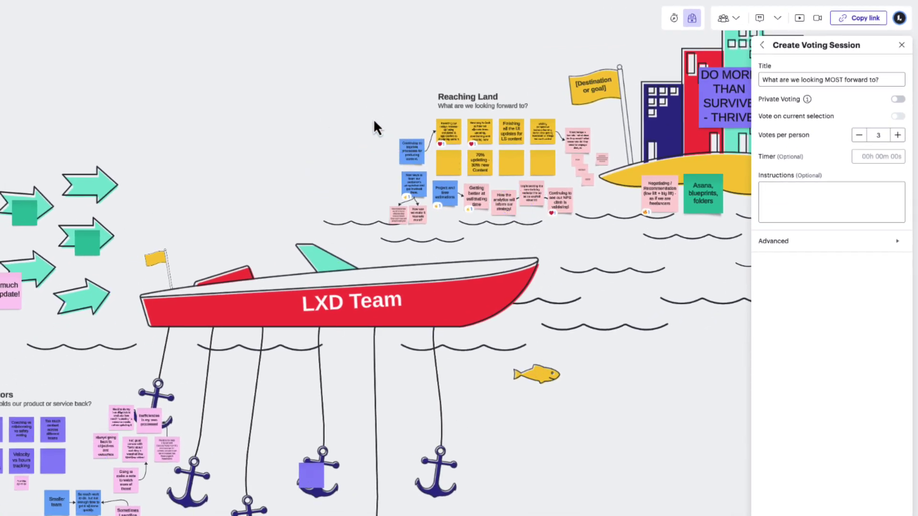
- Select the Reaching Land notes and exclude images, groups, containers, frames, text and shapes from voting
left_click_drag(373, 114, 606, 209)
left_click_drag(518, 271, 516, 273)
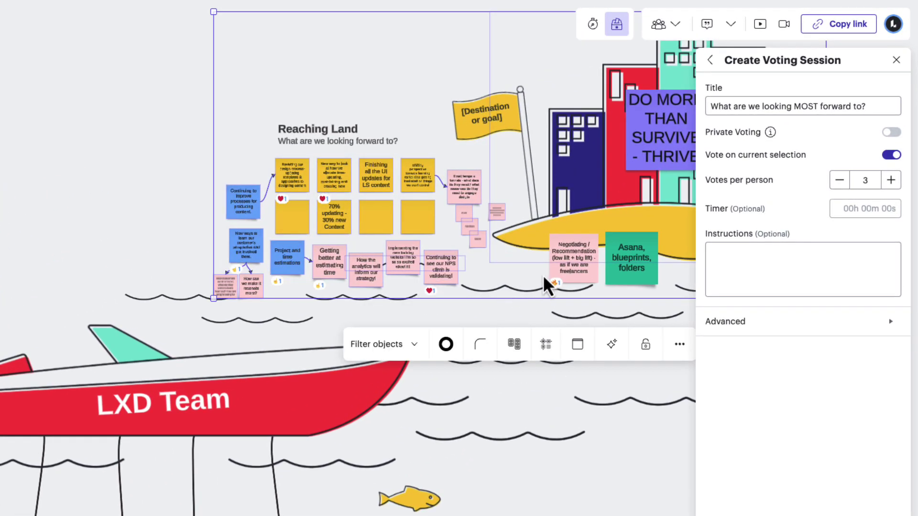
left_click(891, 322)
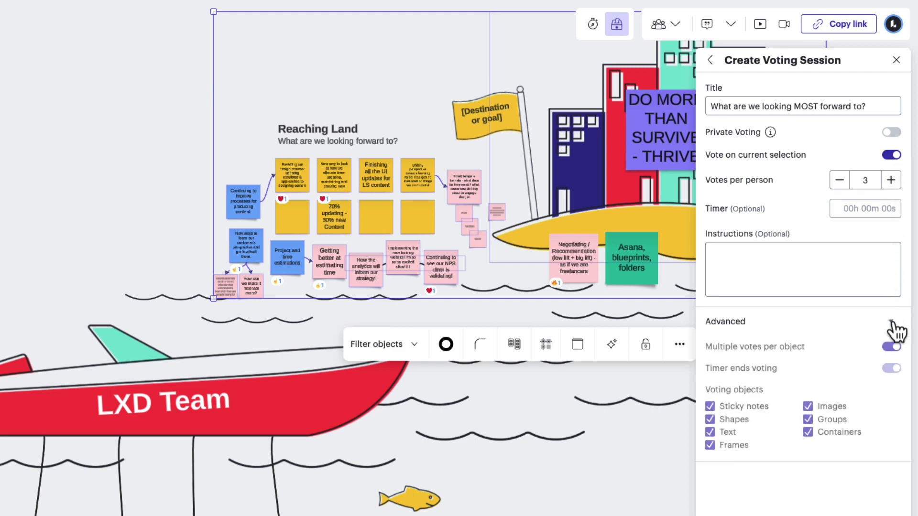
left_click(807, 406)
left_click(808, 420)
left_click(809, 432)
left_click(710, 445)
left_click(711, 432)
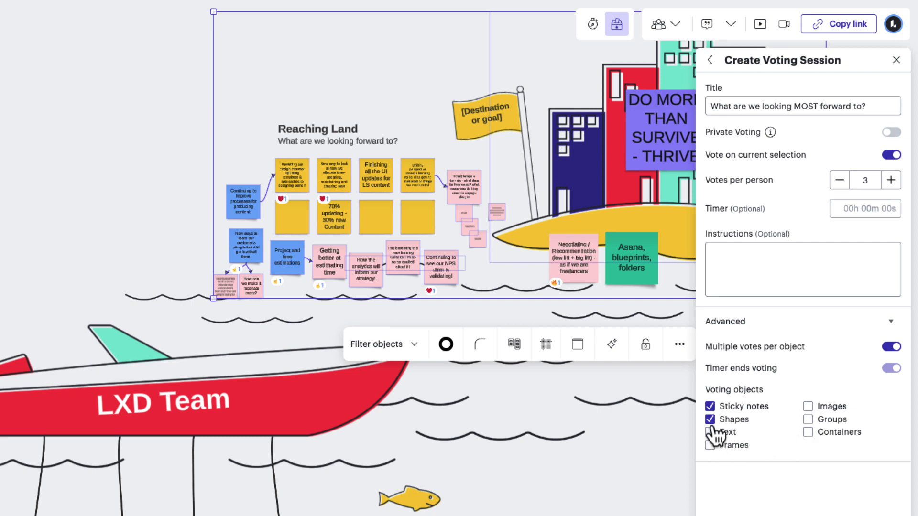
left_click(710, 418)
key("Escape")
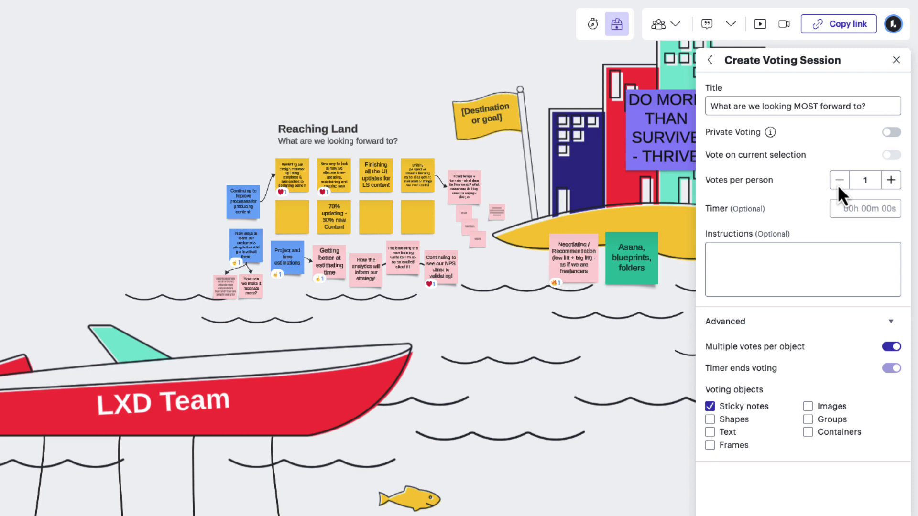
- Raise votes per person to 3 and turn on multiple votes per object
left_click(890, 186)
left_click(892, 346)
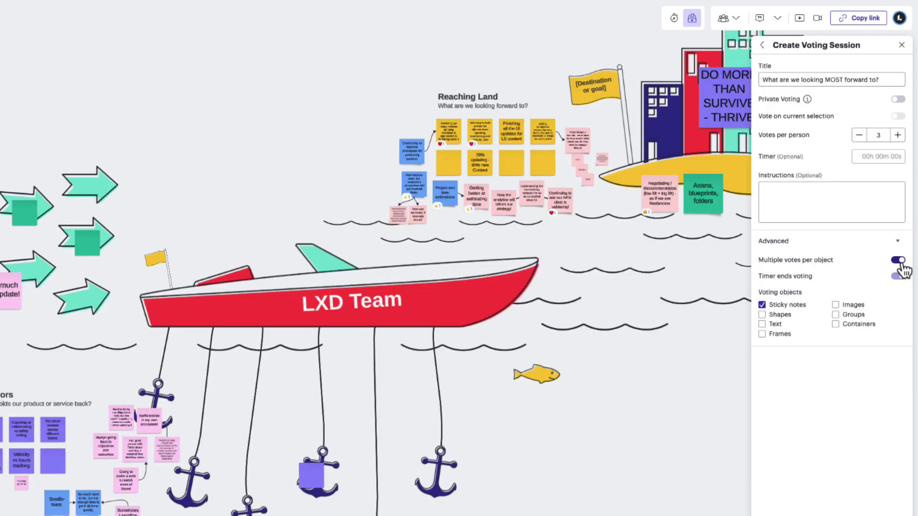
- Turn off multiple votes per object, set a 5-minute timer, and start voting
left_click(898, 261)
left_click(879, 157)
type("5m 00s")
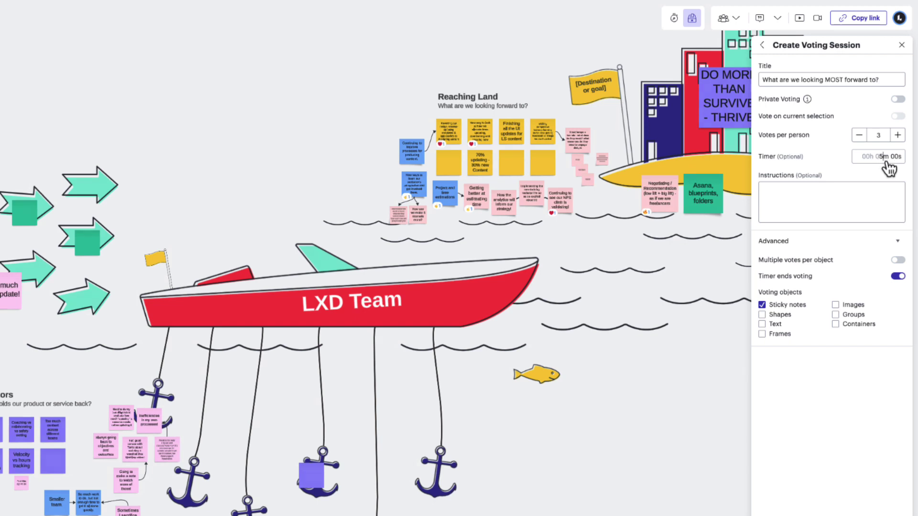
key("Return")
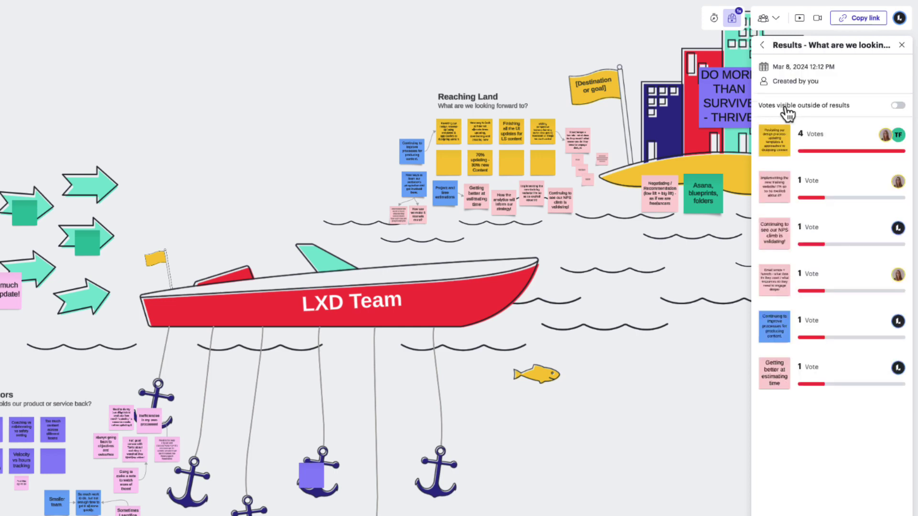
- In a new session, add instructions 'Choose the sticky you're looking MOST forward to…' and a non-ending 5-minute timer
left_click(785, 108)
left_click(898, 277)
left_click(790, 199)
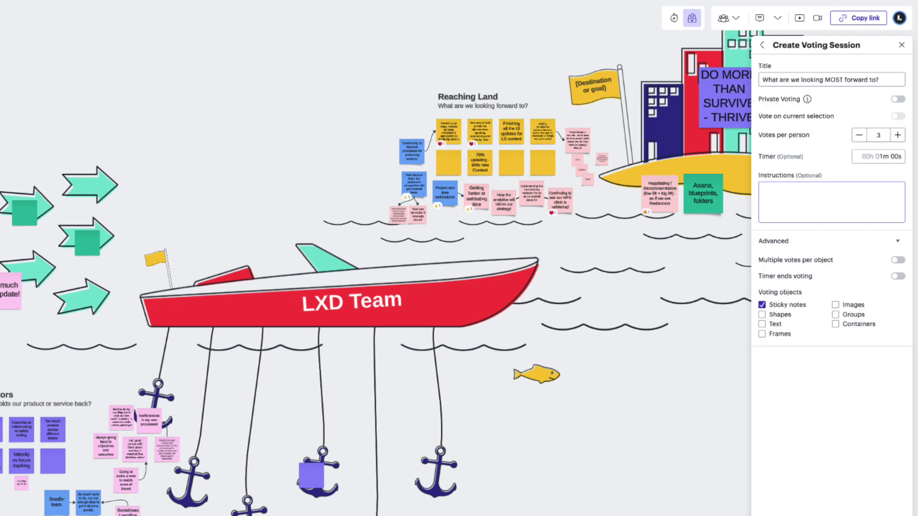
type("Choose the sticky you're looking MOST fo")
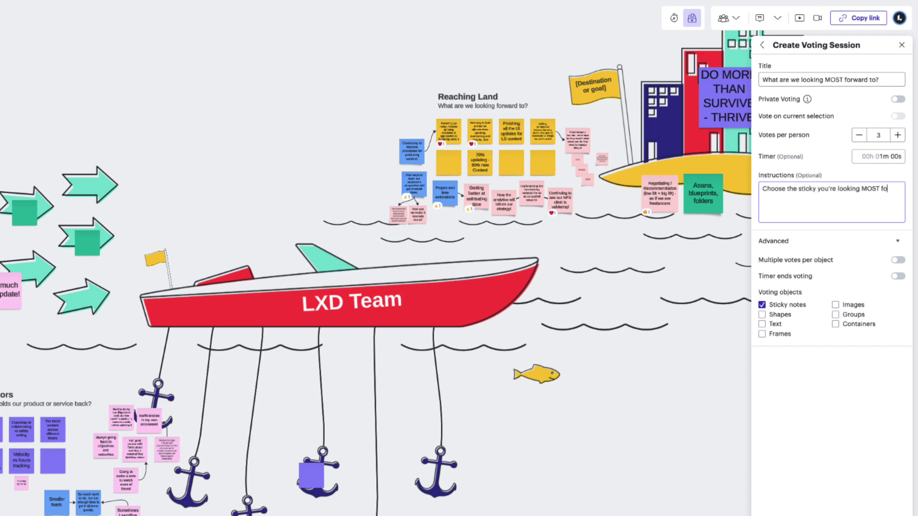
type("rward to. Can vote for each object onc")
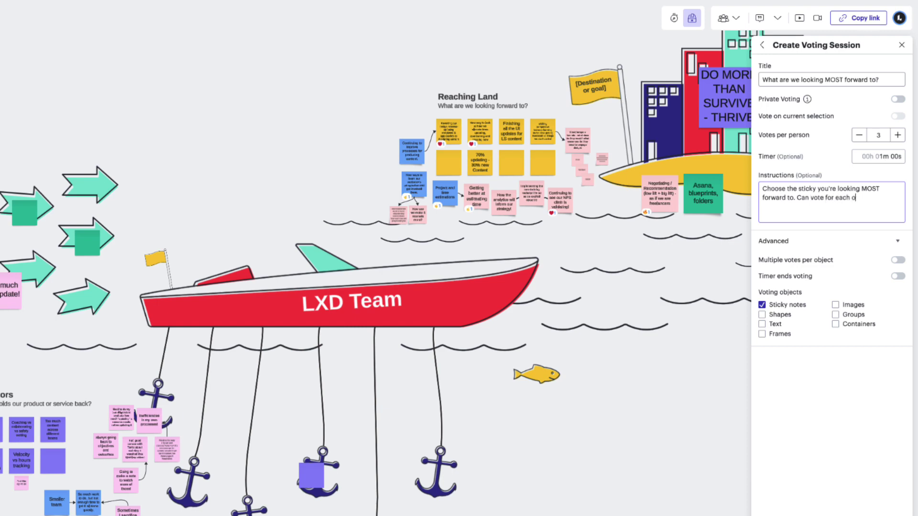
type("e.")
key("shift+Tab")
type("5")
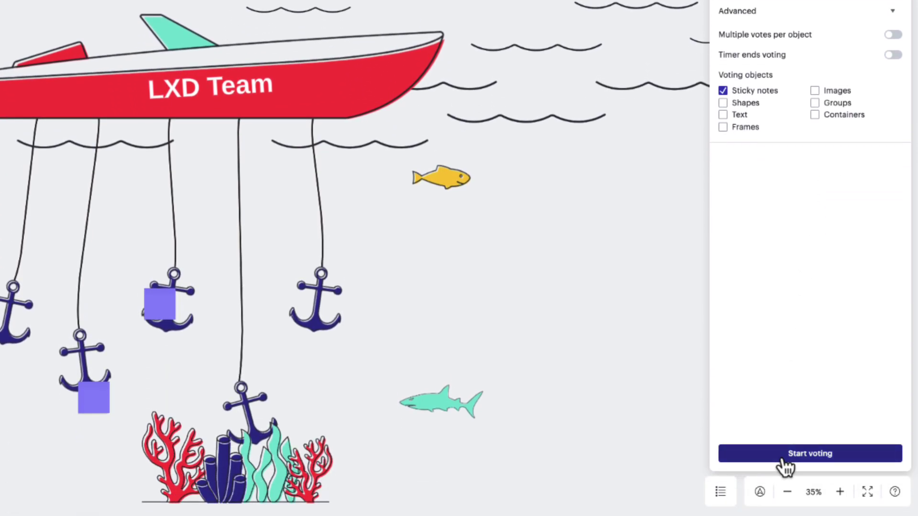
- Start voting on the Reaching Land sticky notes
left_click(783, 459)
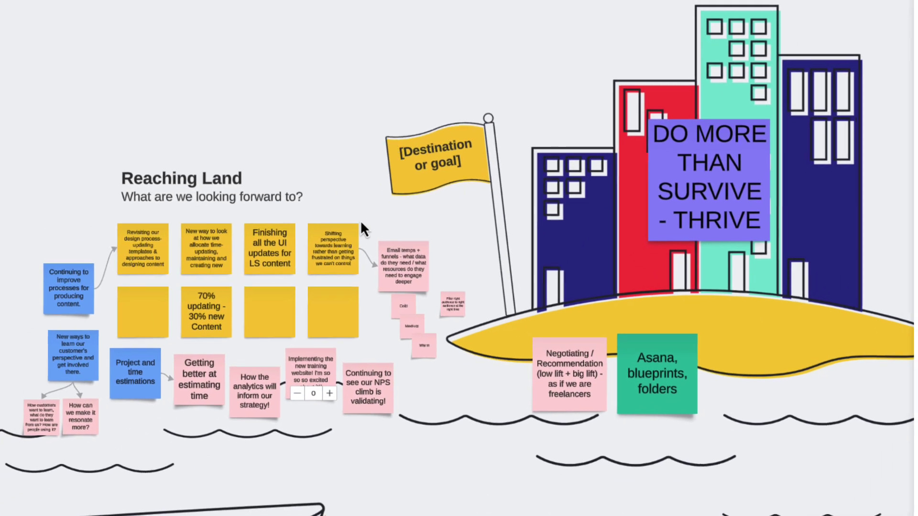
- Vote for the 'Revisiting our design process' sticky, then end voting for all
left_click(166, 271)
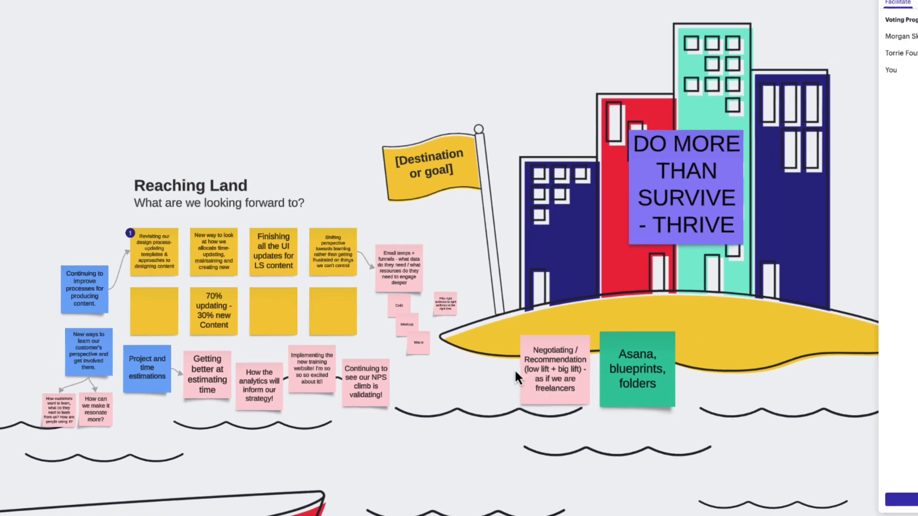
left_click(820, 478)
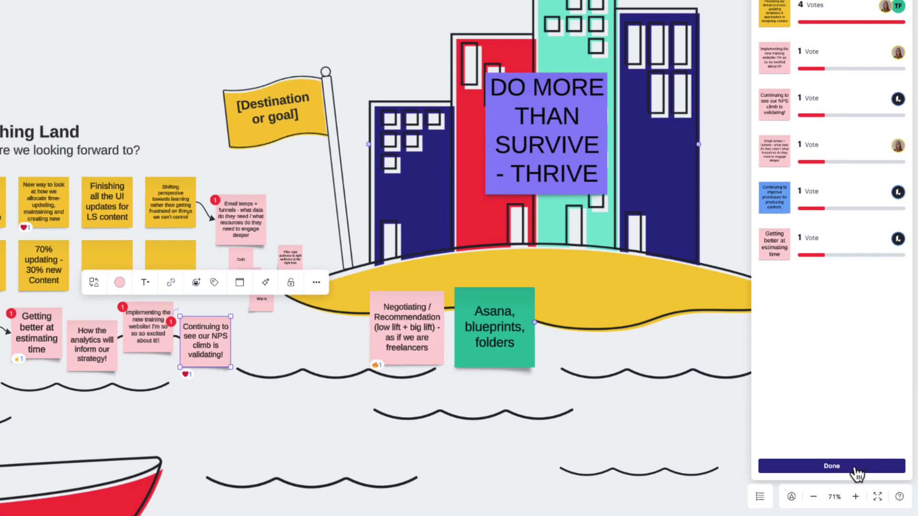
- Close the results and reopen the completed 'What should we take ACTION on first?' session
left_click(856, 473)
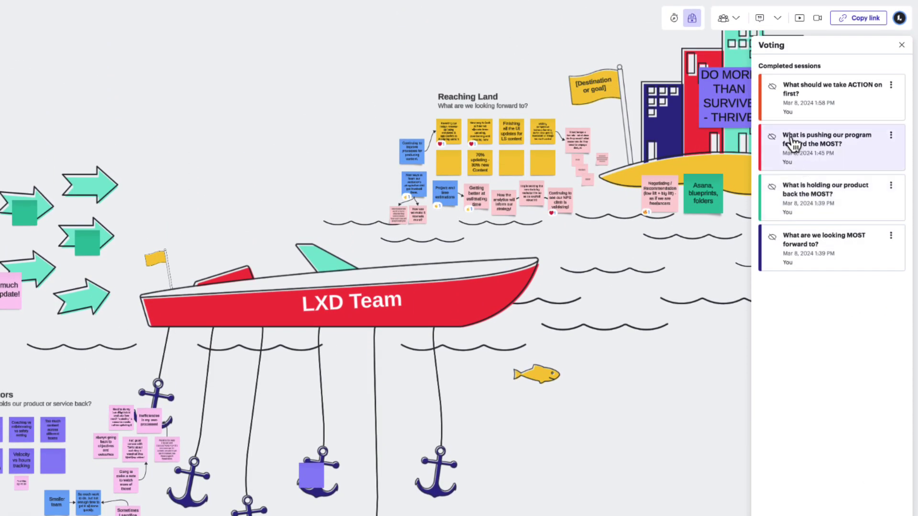
left_click(773, 87)
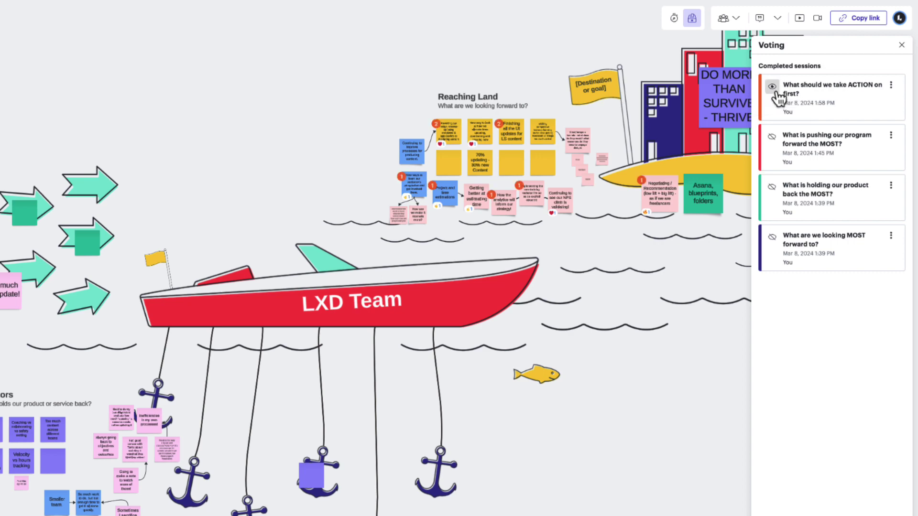
left_click(777, 94)
left_click(773, 89)
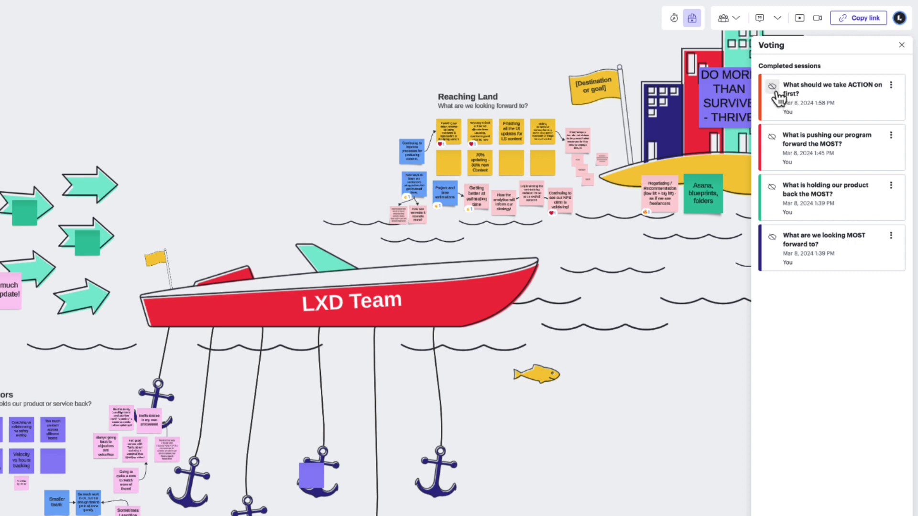
left_click(890, 86)
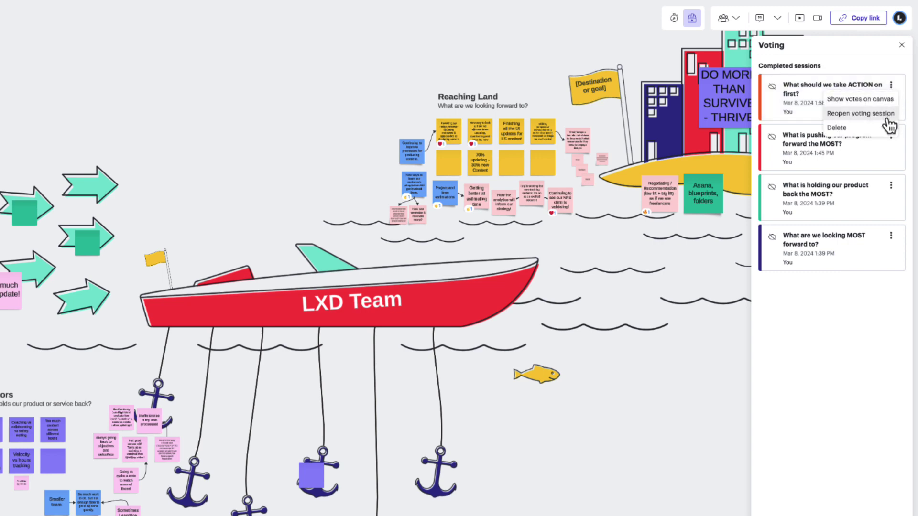
left_click(861, 113)
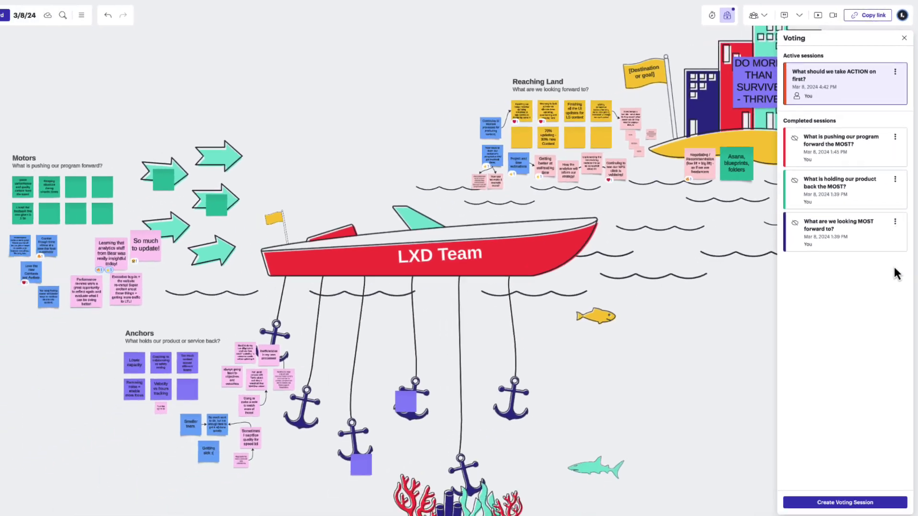